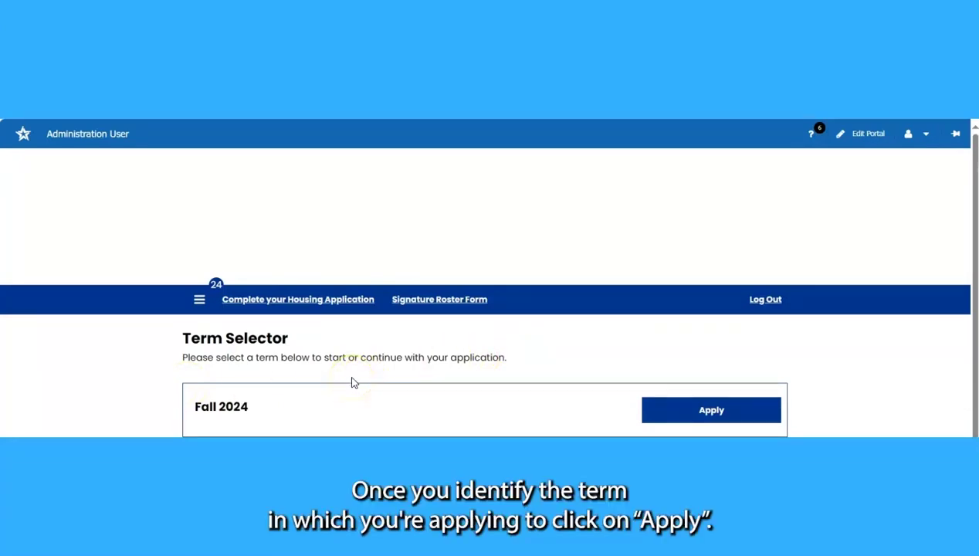
Apply for the Fall 2024 term from the Term Selector page.
click(714, 414)
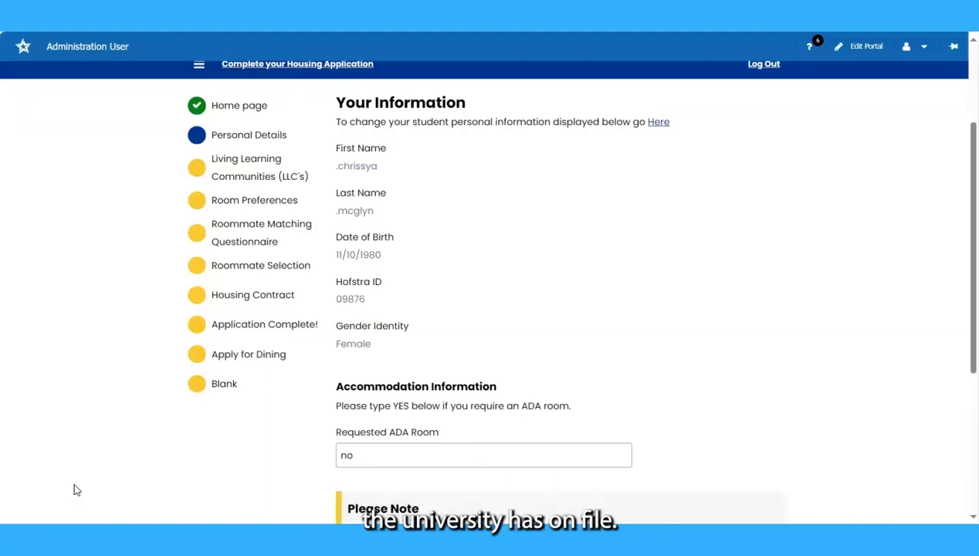
Review Your Information on Personal Details, keeping Requested ADA Room set to 'no'.
scroll(75, 488, up, 3)
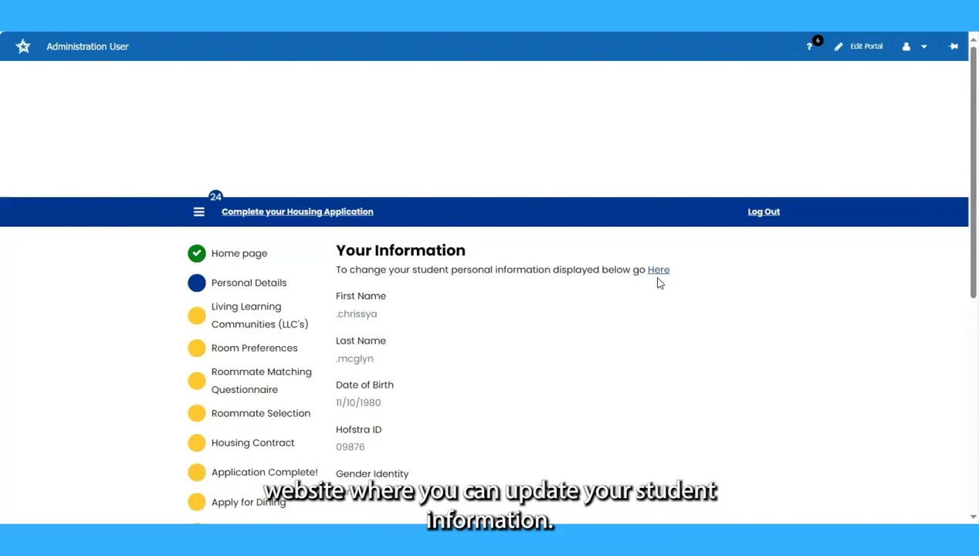
scroll(576, 292, down, 3)
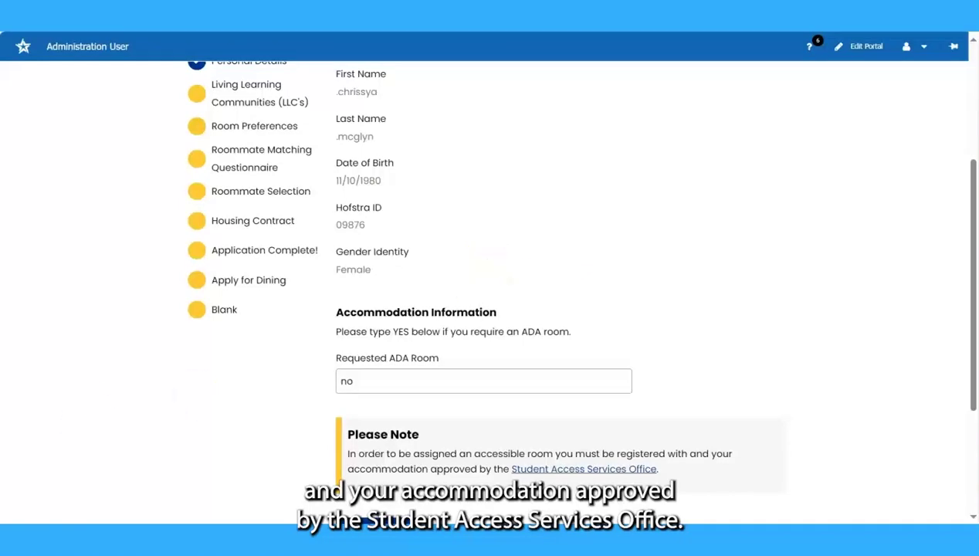
scroll(69, 483, down, 1)
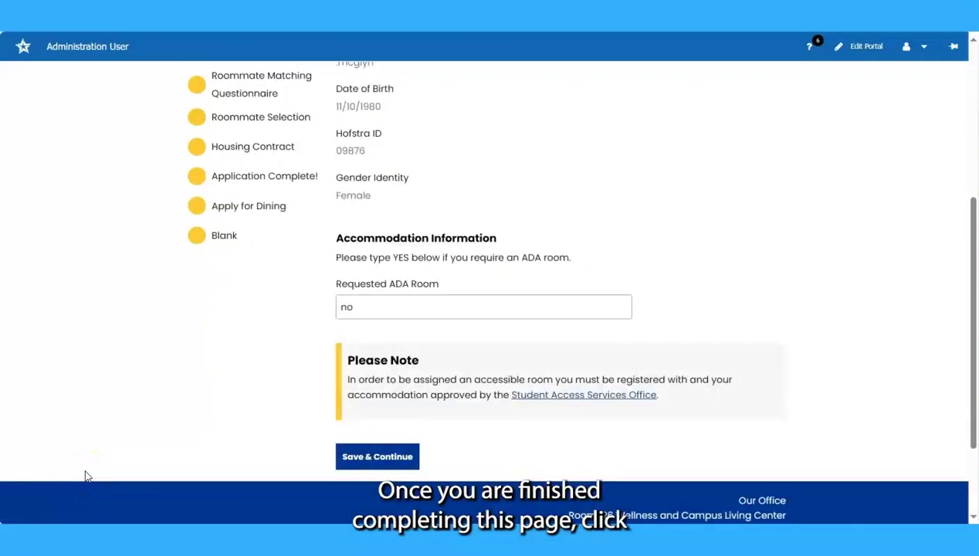
Save Personal Details, then add a Living Learning Communities preference row without choosing a community.
click(389, 460)
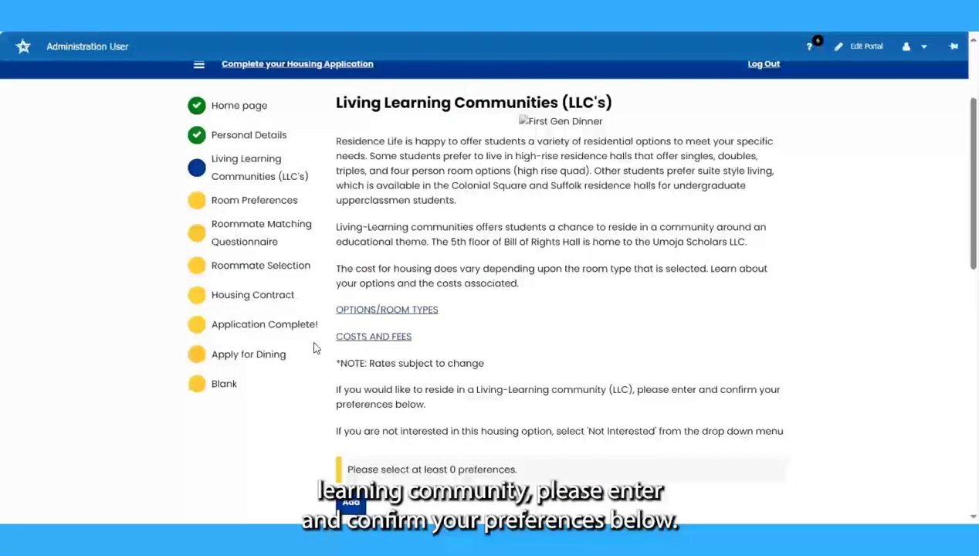
click(350, 500)
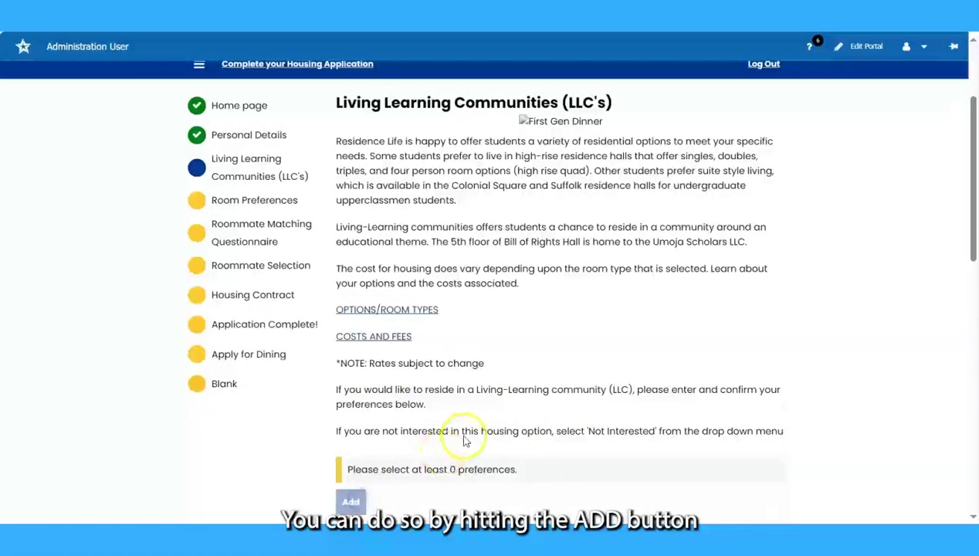
scroll(464, 440, down, 2)
click(538, 434)
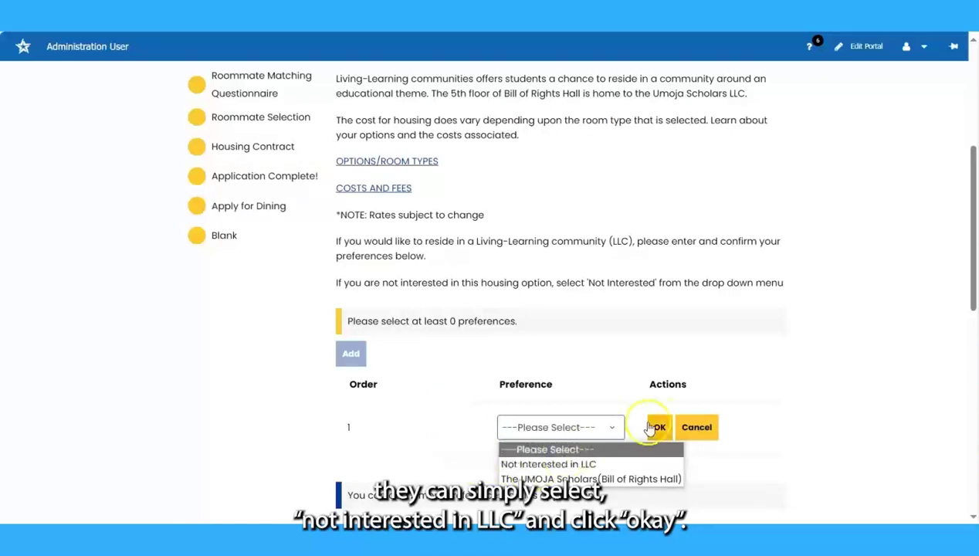
click(546, 403)
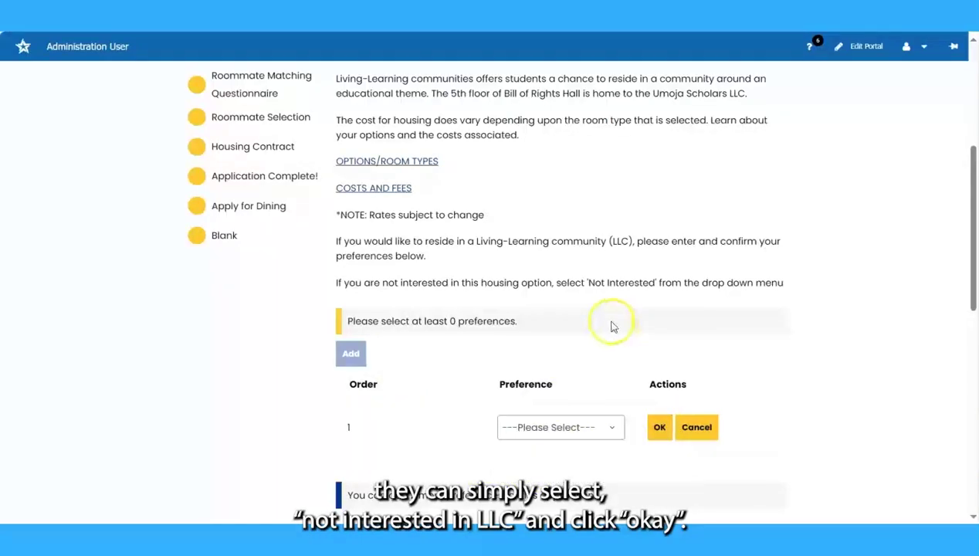
scroll(616, 317, down, 5)
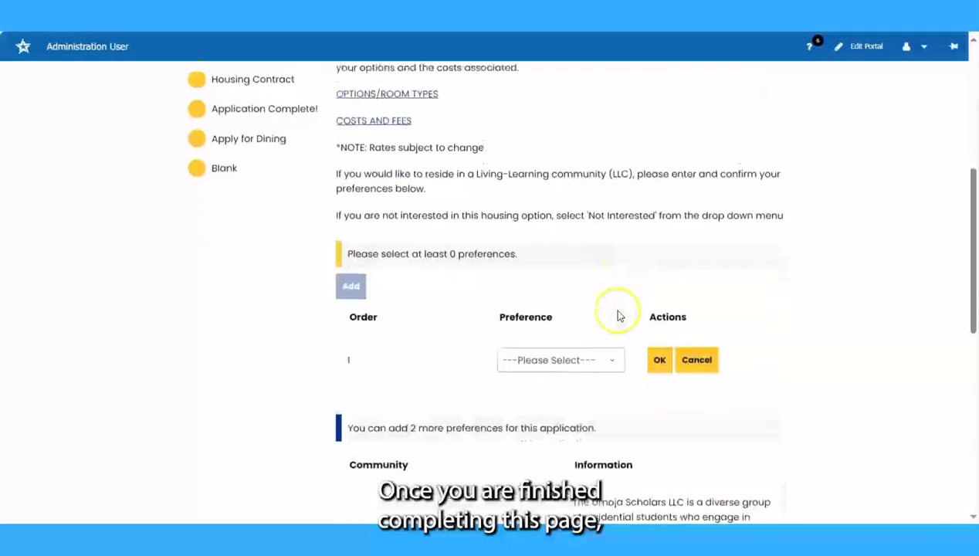
scroll(603, 366, down, 3)
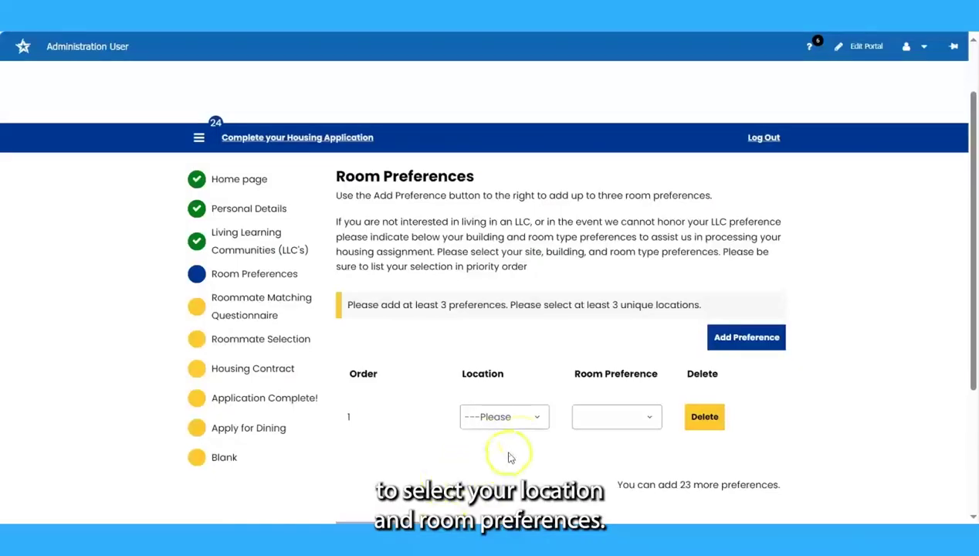
Add a room preference of NEW YORK HOUSE with a Single Room.
click(527, 423)
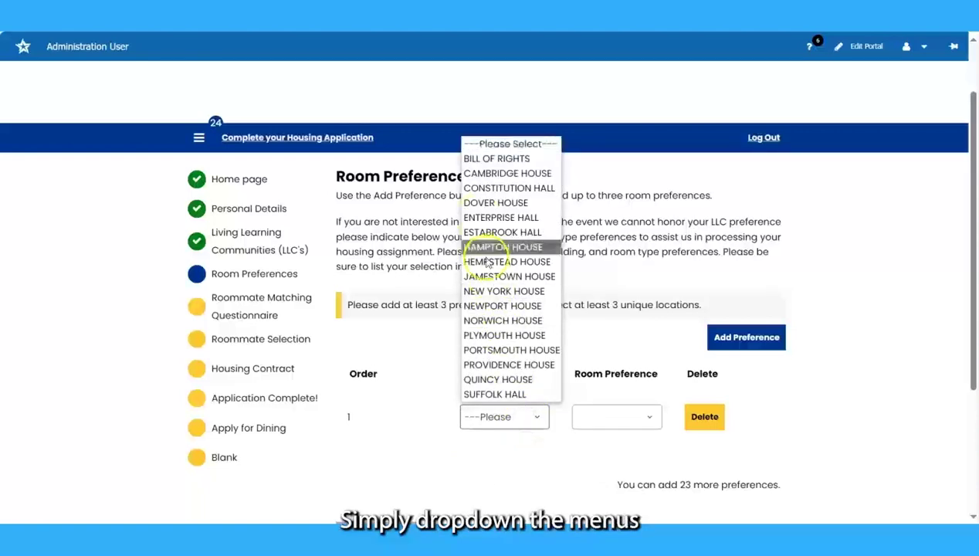
click(486, 292)
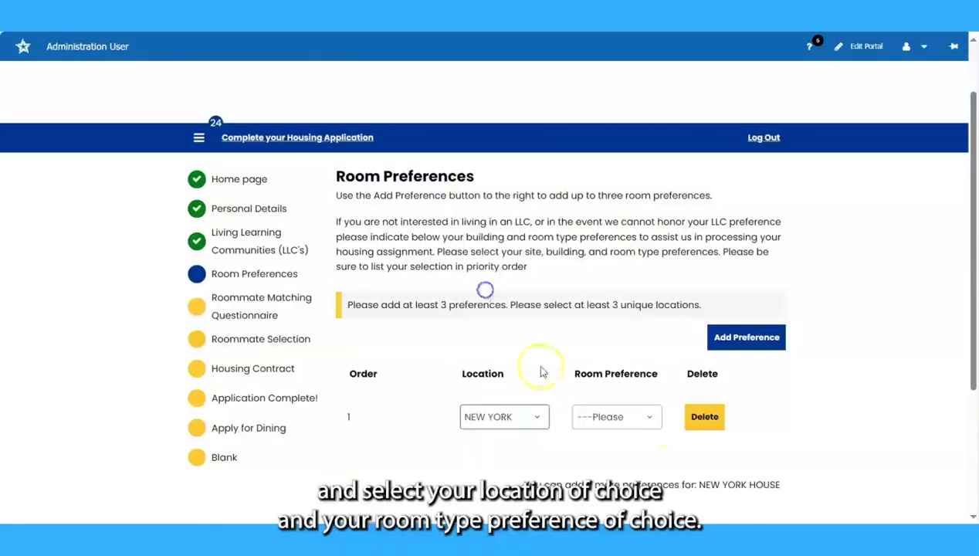
click(613, 421)
click(613, 455)
click(729, 343)
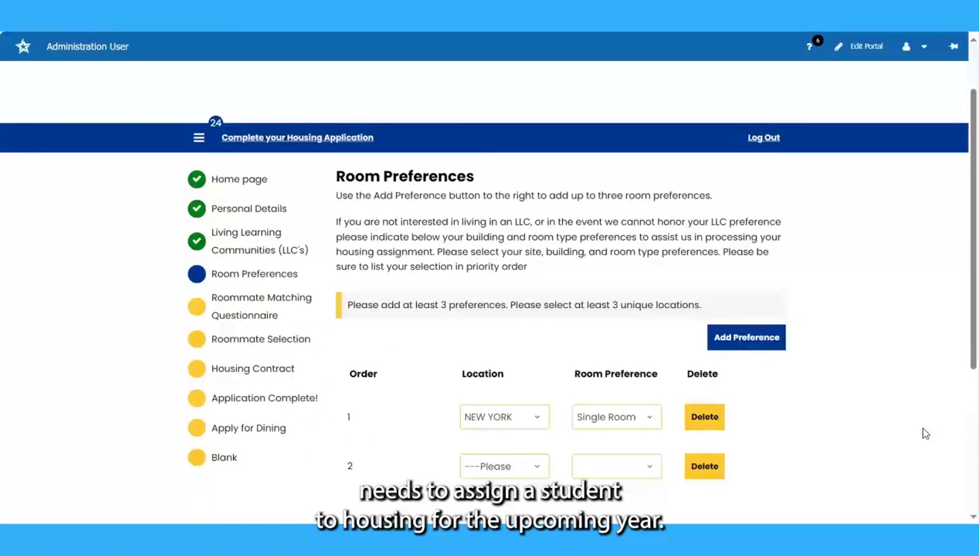
scroll(925, 434, down, 3)
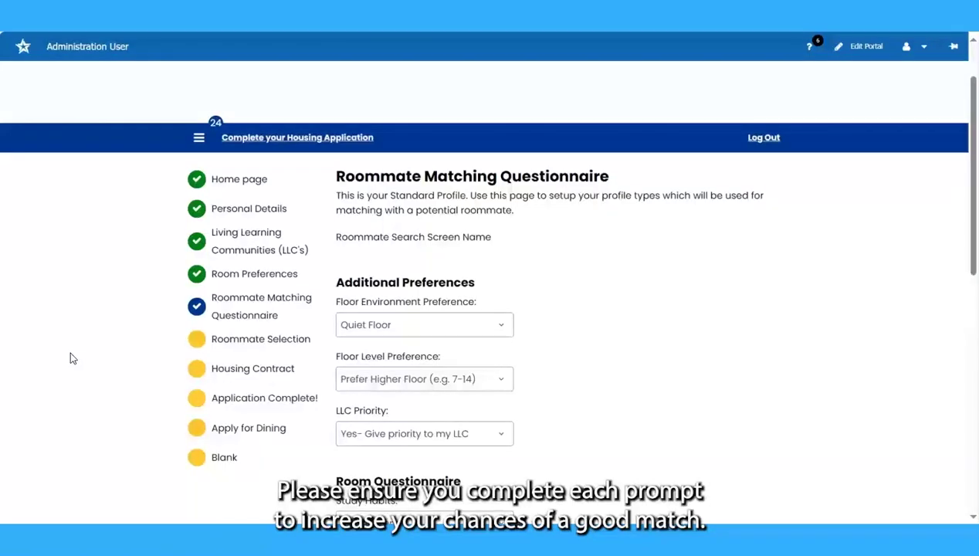
Save the Roommate Matching Questionnaire from the bottom of the page.
scroll(426, 332, down, 1)
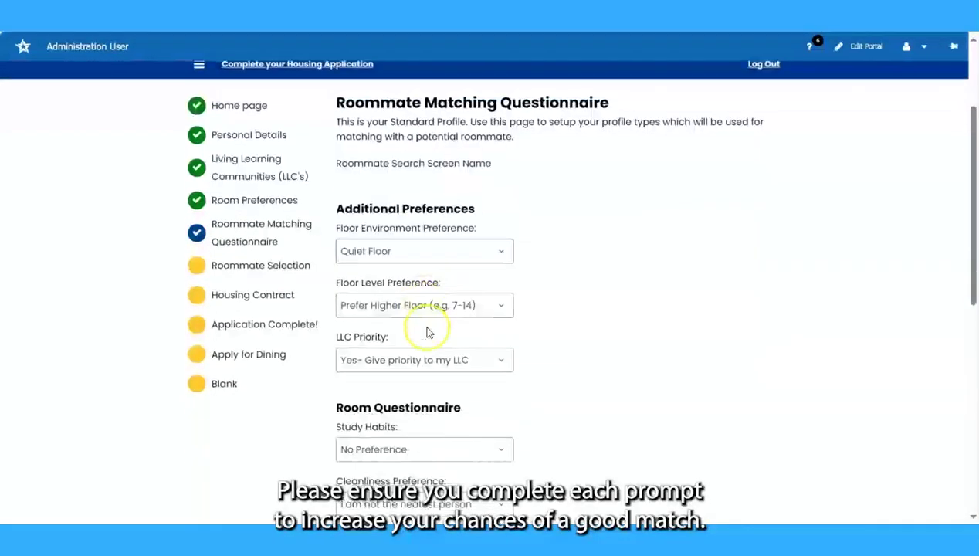
scroll(428, 332, down, 5)
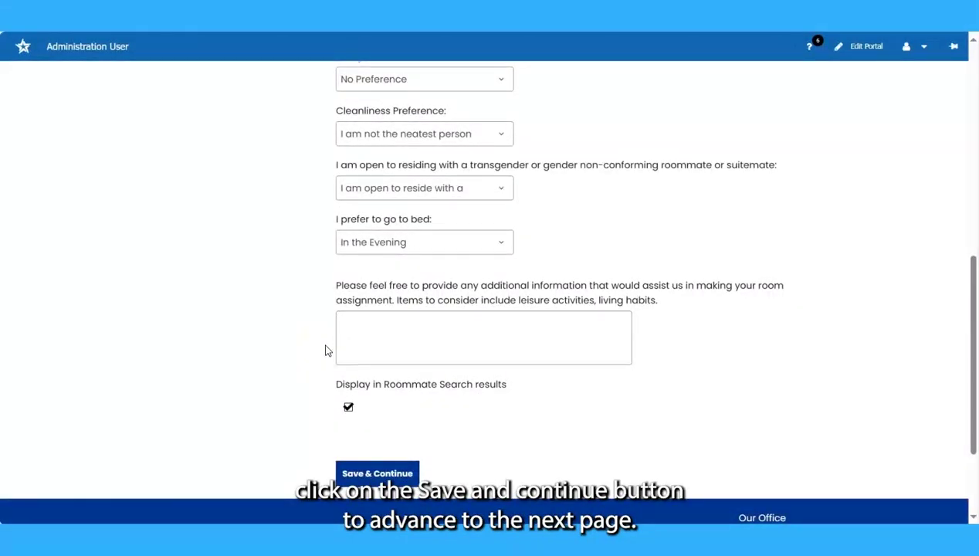
click(345, 472)
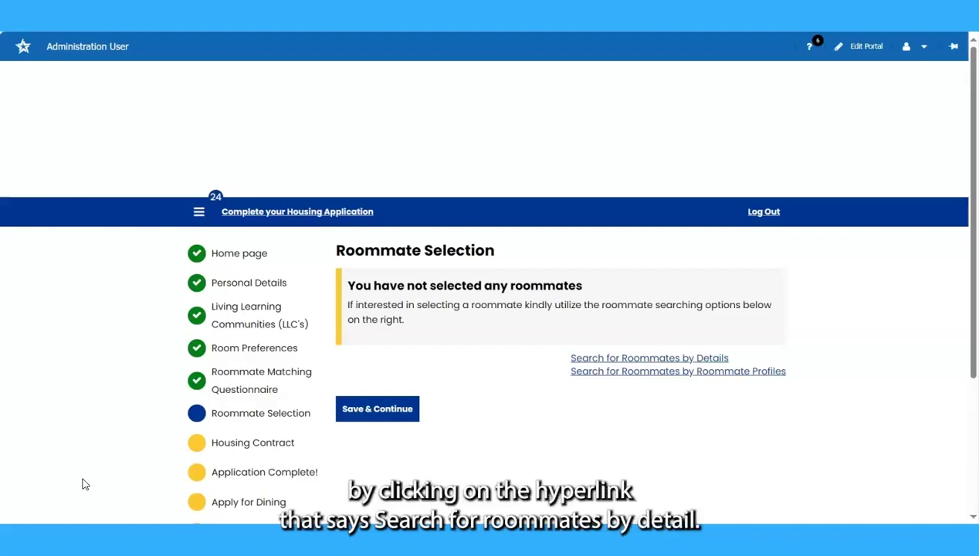
Open the Search for Roommates by Details page.
click(615, 360)
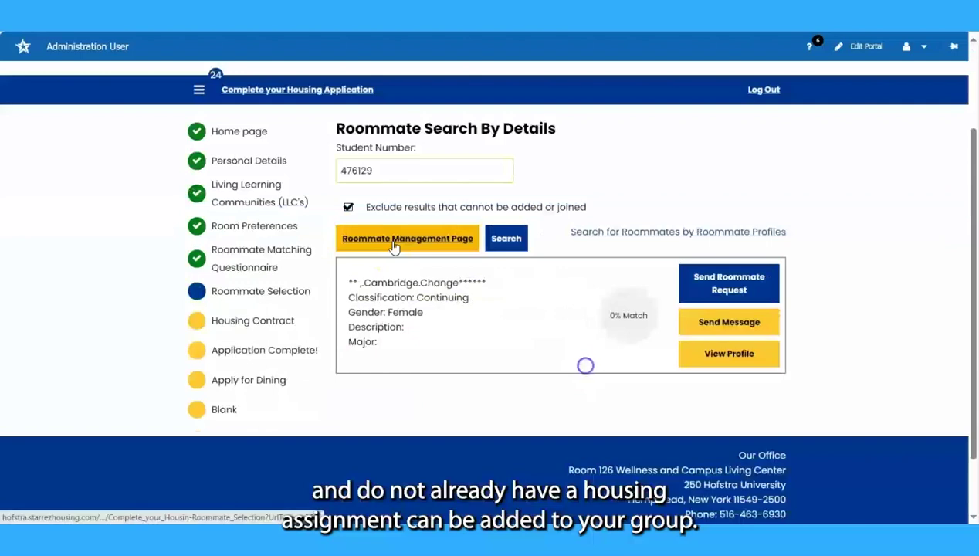
Search by the entered student number and send that student a roommate request.
scroll(391, 306, down, 2)
click(390, 304)
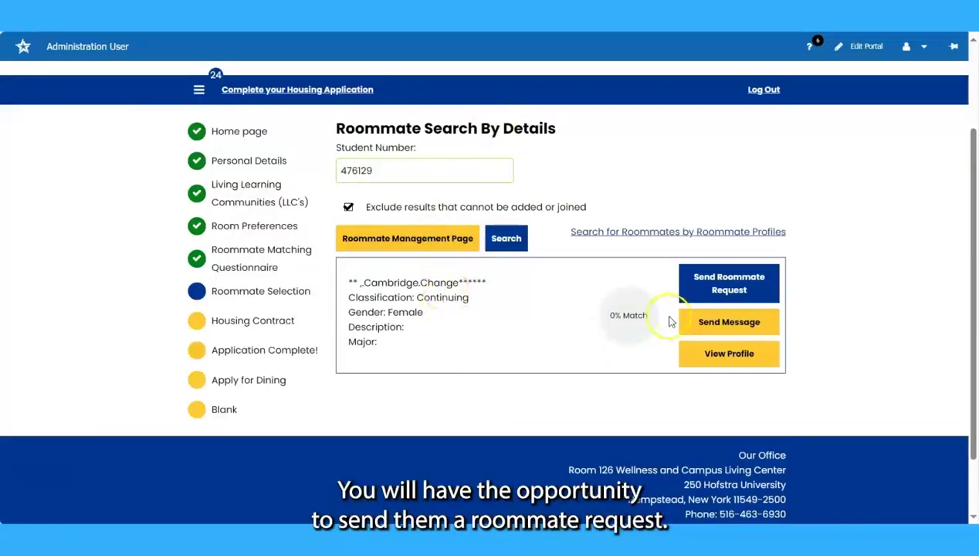
click(716, 293)
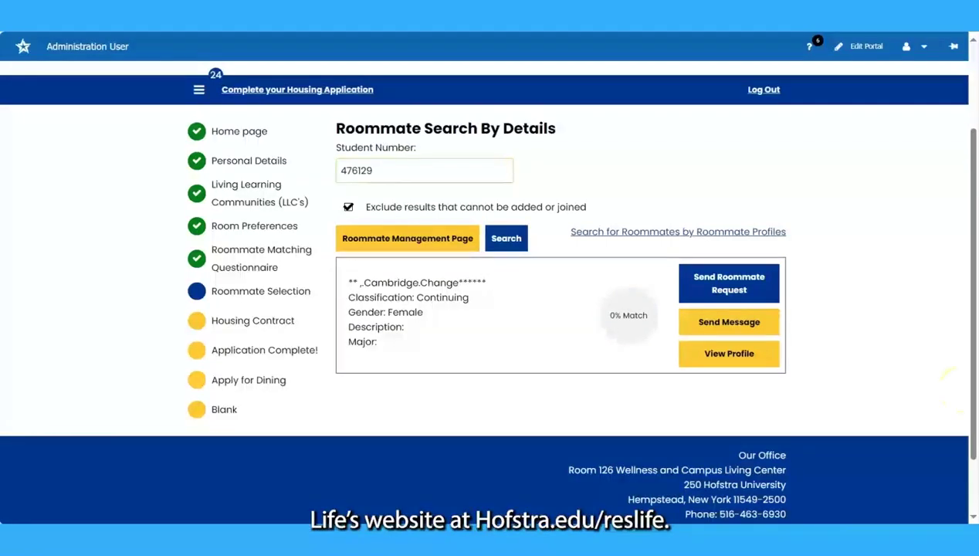
Save the roommate selection and continue to the Housing Contract.
scroll(546, 308, down, 1)
scroll(545, 308, up, 1)
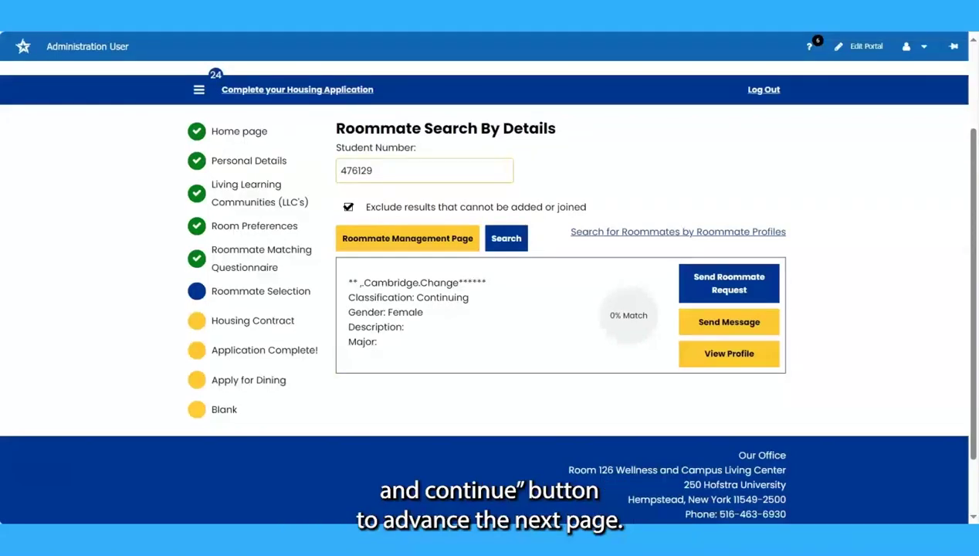
scroll(308, 376, down, 4)
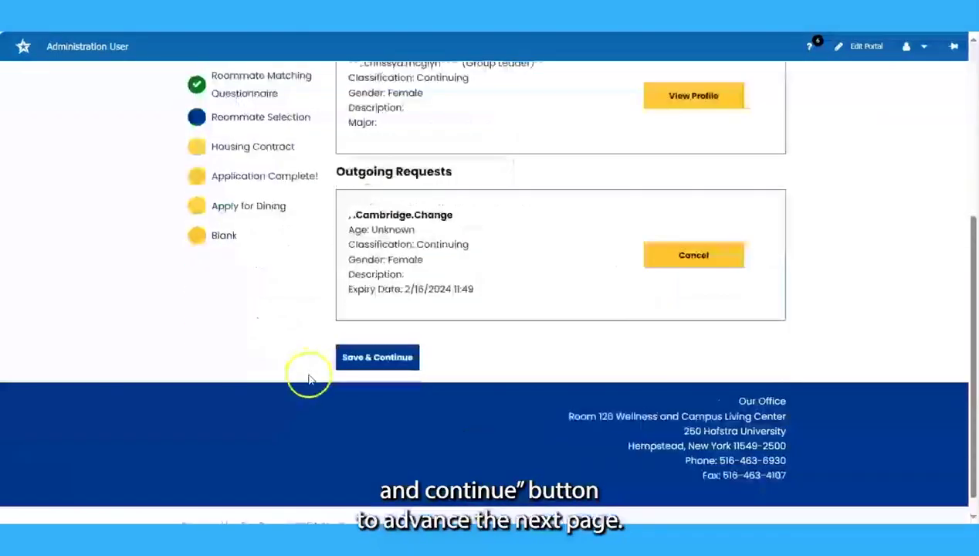
click(378, 356)
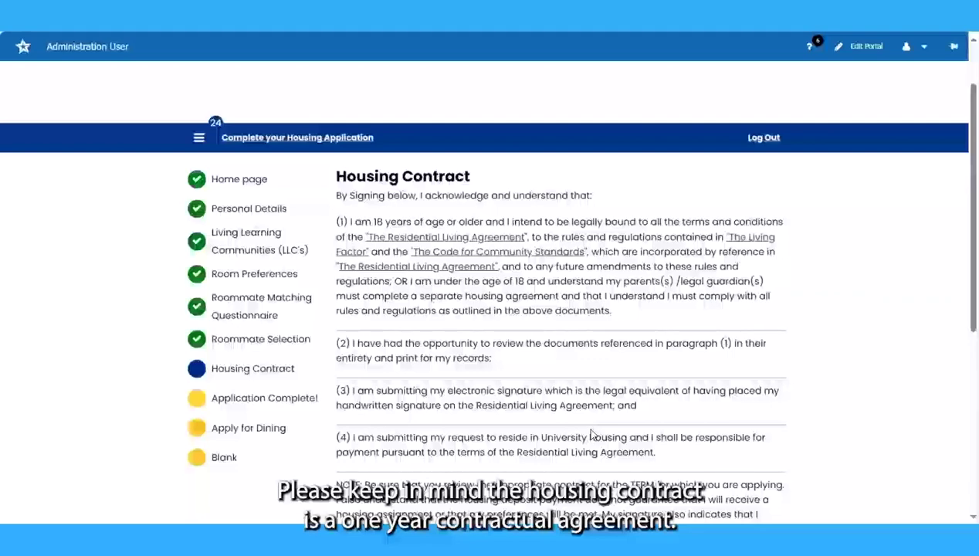
Tick the Housing Contract acknowledgement checkbox and submit the contract.
scroll(423, 275, down, 1)
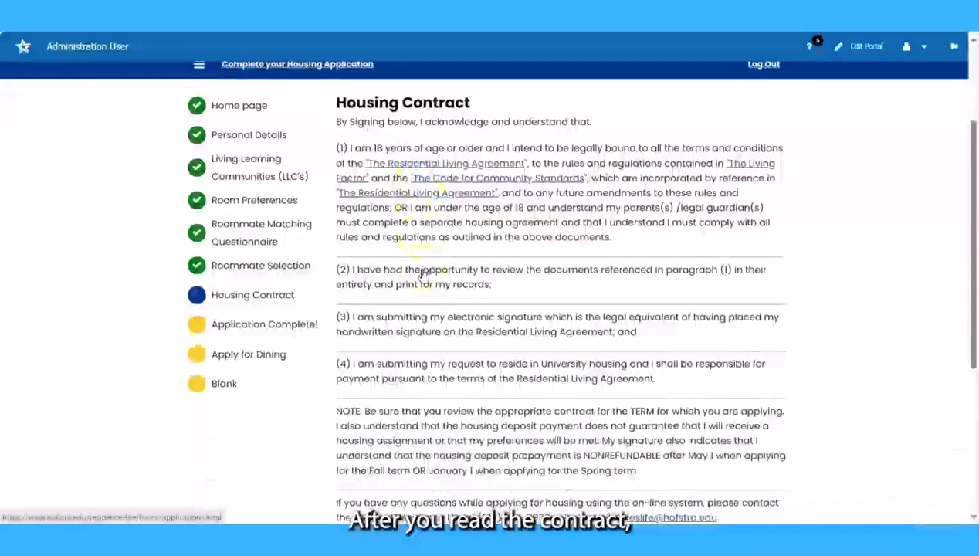
scroll(423, 275, down, 2)
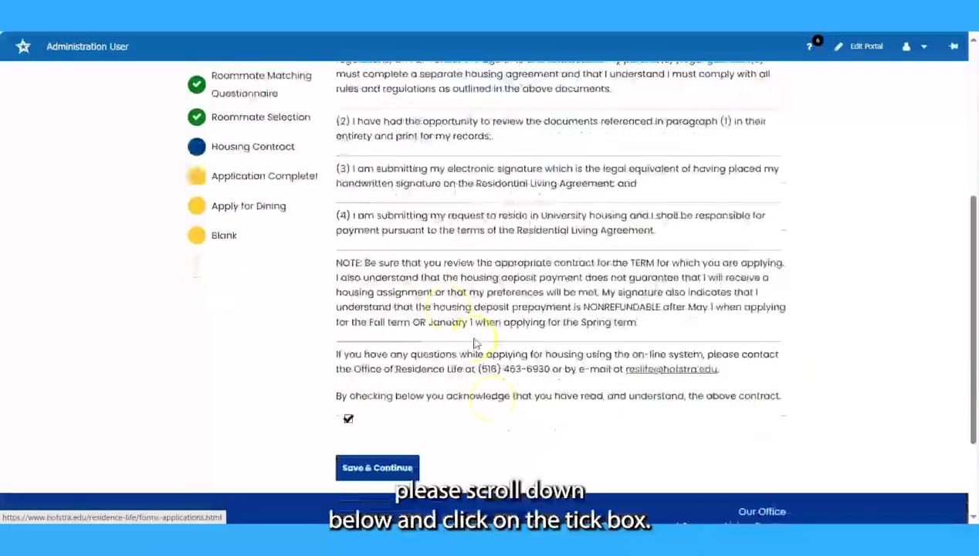
click(348, 420)
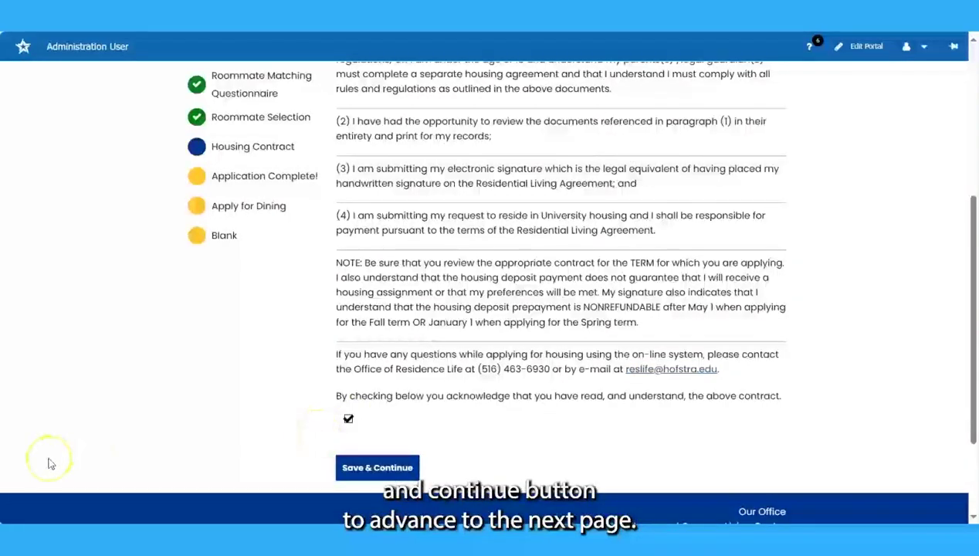
click(376, 467)
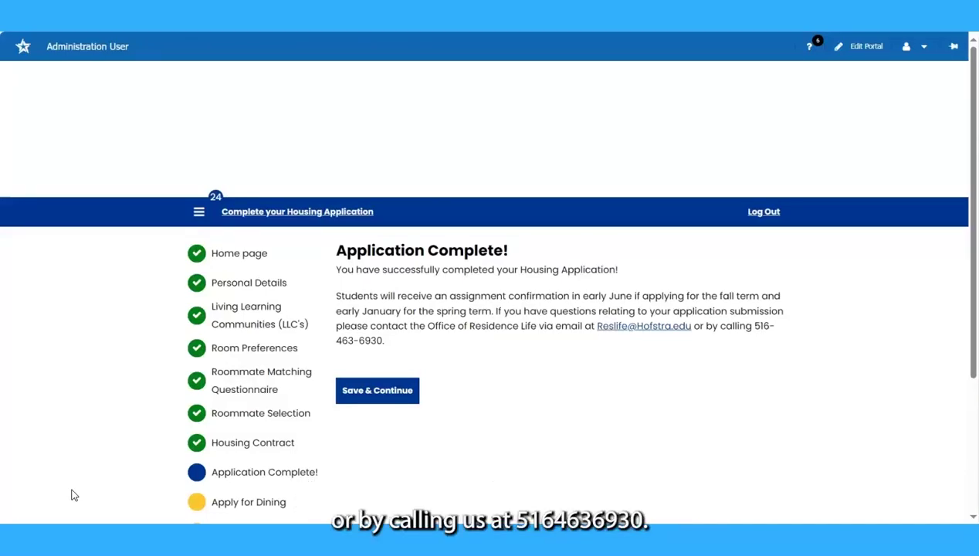
Save & Continue past the Application Complete! confirmation to reach Apply for Dining.
click(147, 468)
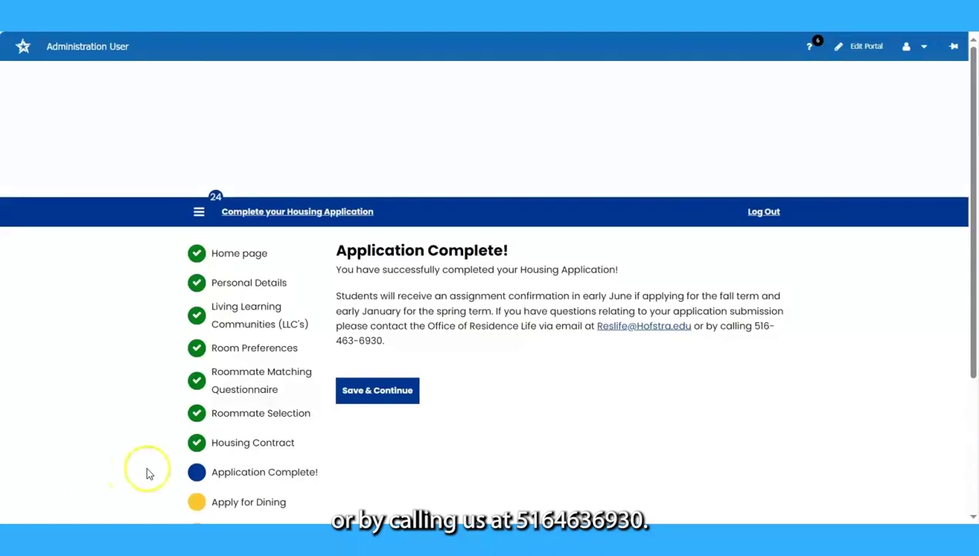
scroll(78, 490, down, 1)
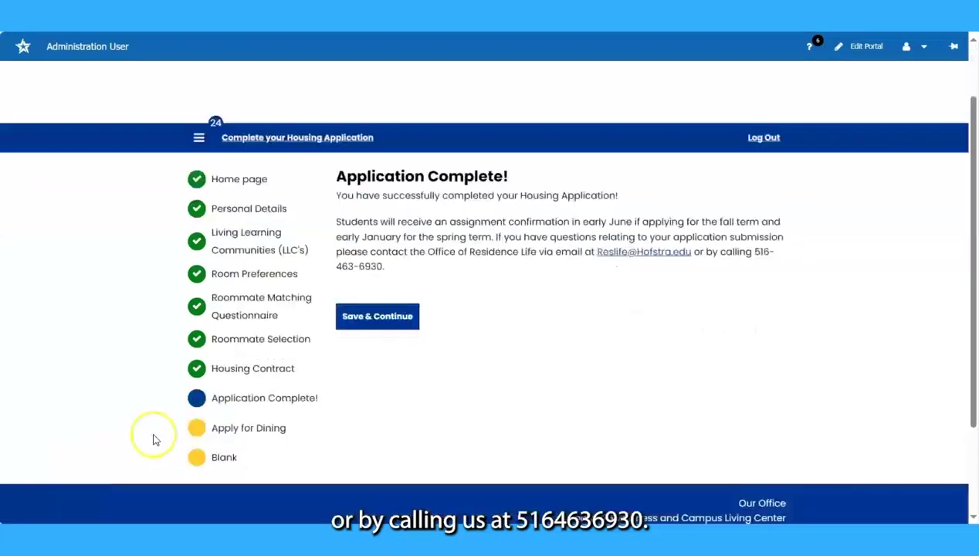
click(349, 323)
click(455, 338)
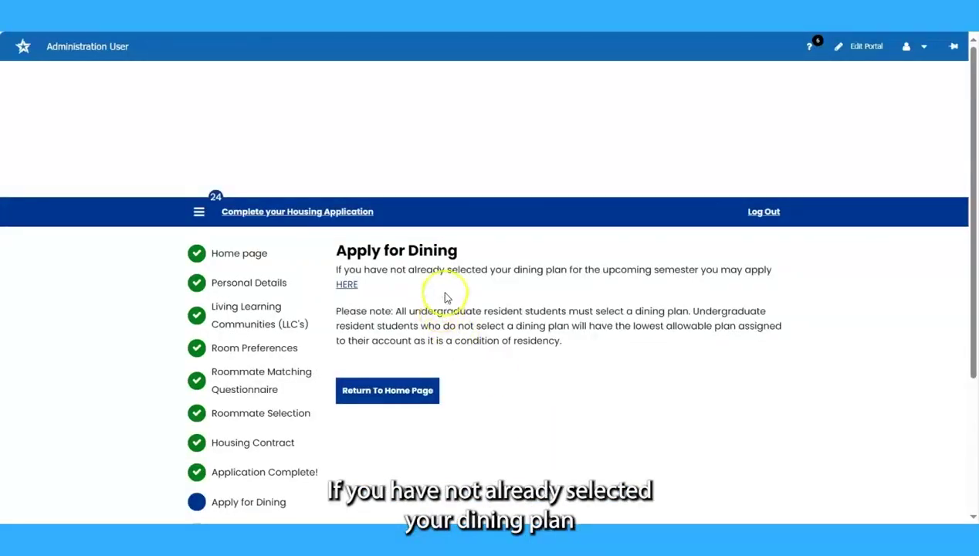